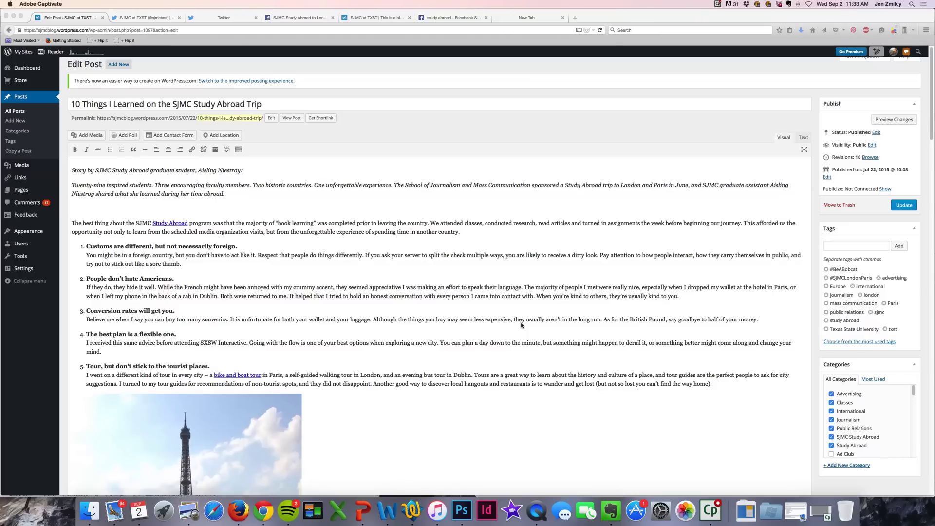
- Show the Publicize connection list (Facebook, Google+, Twitter, LinkedIn, Tumblr, Path) in the Publish box
{"action": "left_click", "coordinate": [130, 163]}
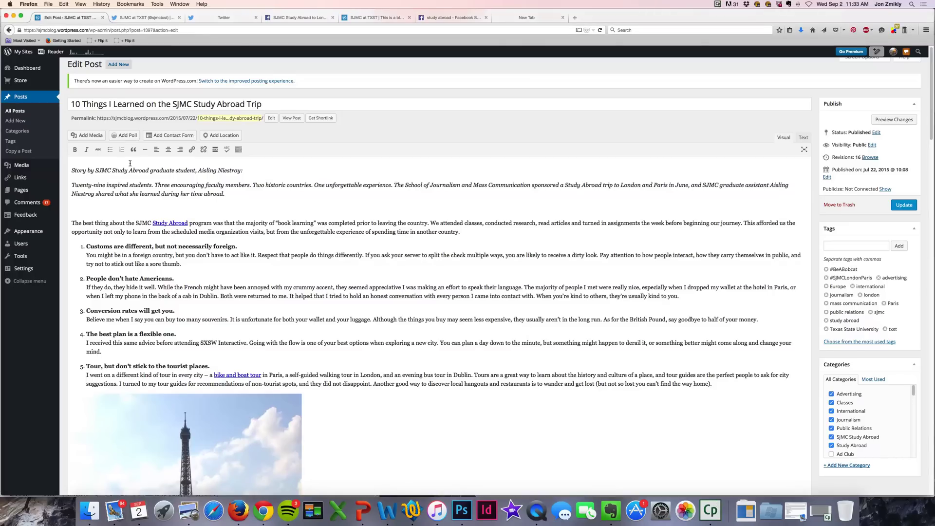
{"action": "left_click", "coordinate": [137, 107]}
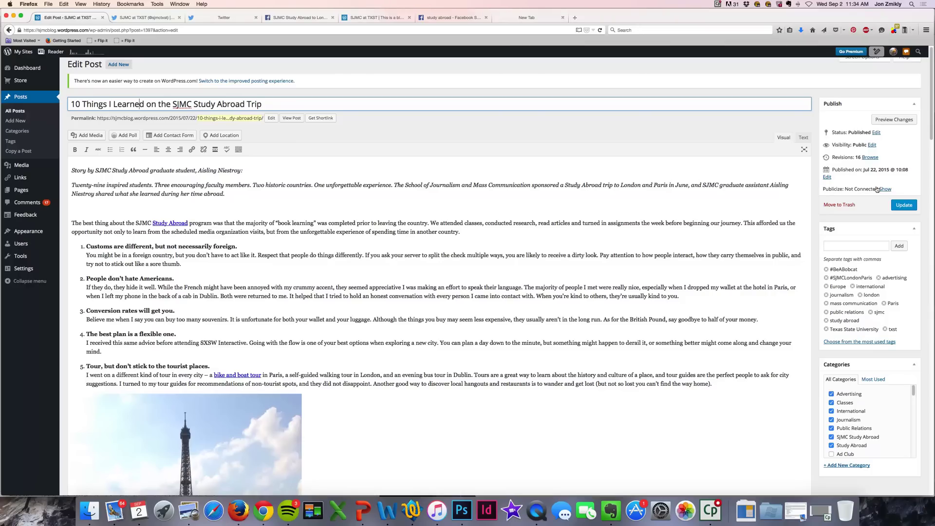
{"action": "left_click", "coordinate": [884, 189]}
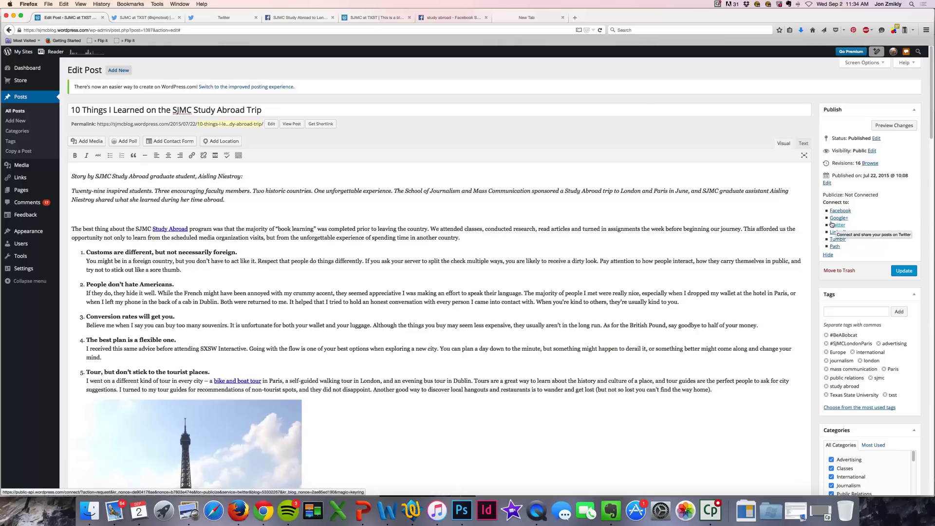
- Authorize WordPress.com on Twitter by signing in with the account's username and password
{"action": "left_click", "coordinate": [833, 225]}
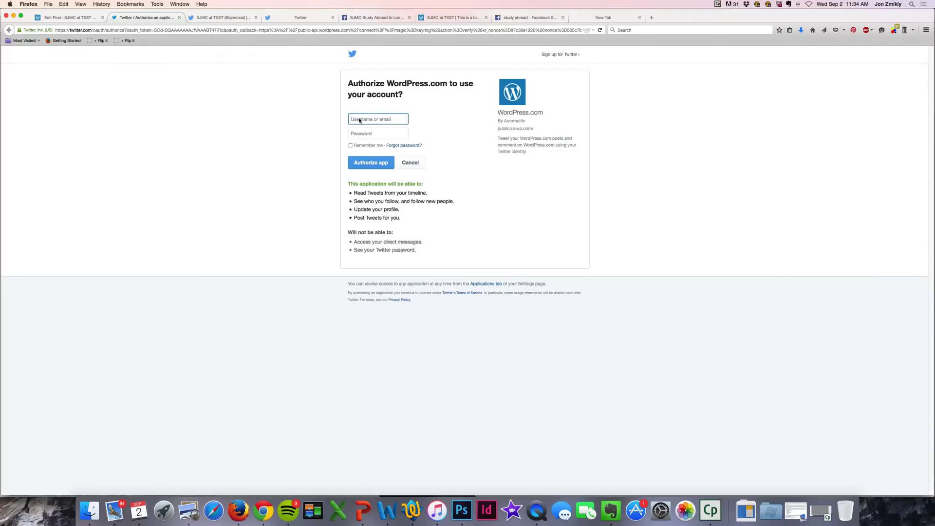
{"action": "type", "text": "sjmc"}
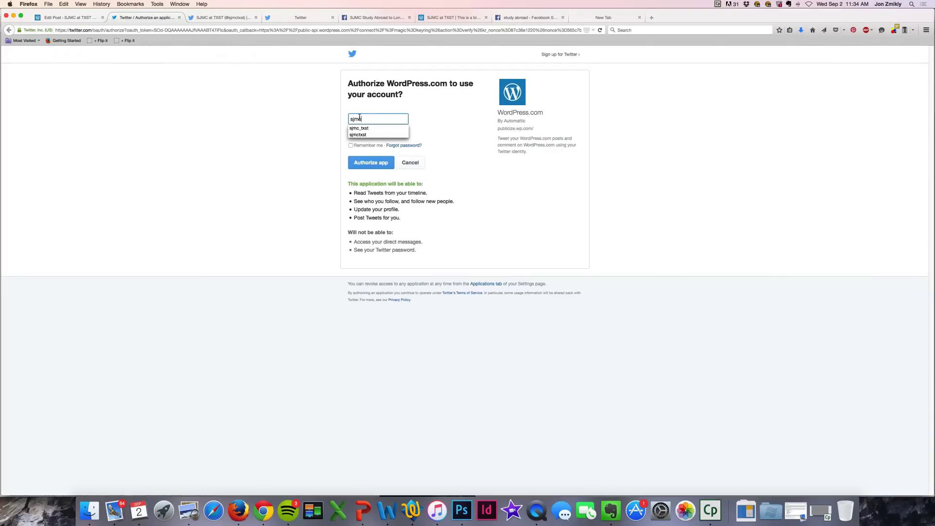
{"action": "type", "text": "txst"}
{"action": "key", "text": "Tab"}
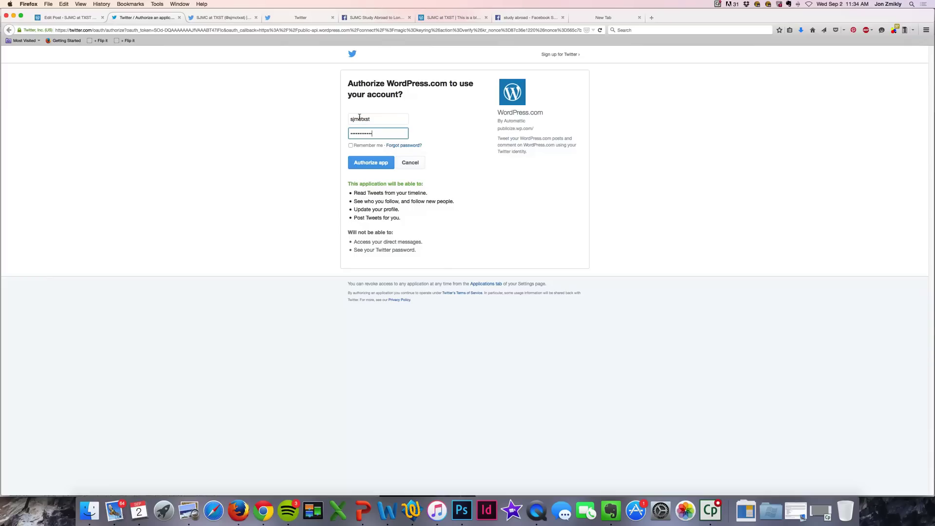
{"action": "key", "text": "Return"}
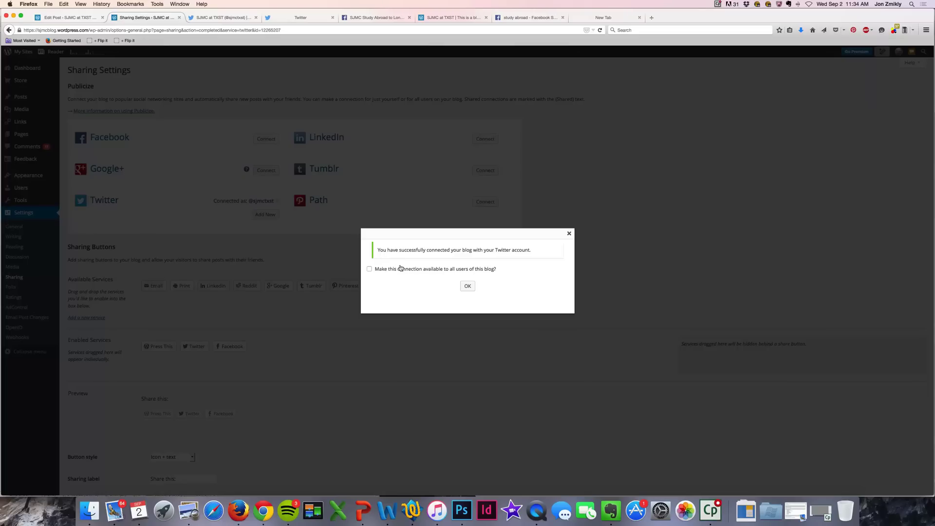
- Dismiss the success message and open '10 Things I Learned on the SJMC Study Abroad Trip' from All Posts
{"action": "left_click", "coordinate": [467, 286]}
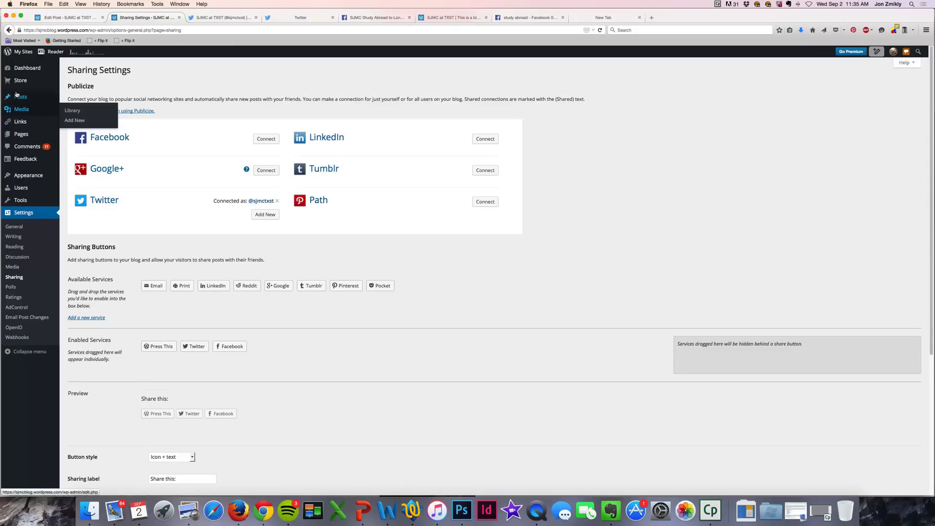
{"action": "left_click", "coordinate": [63, 97]}
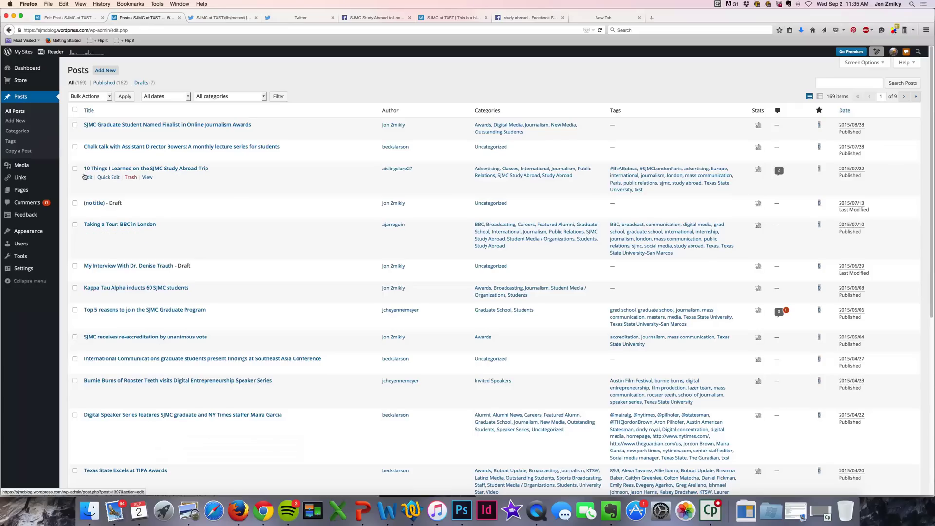
{"action": "left_click", "coordinate": [86, 176]}
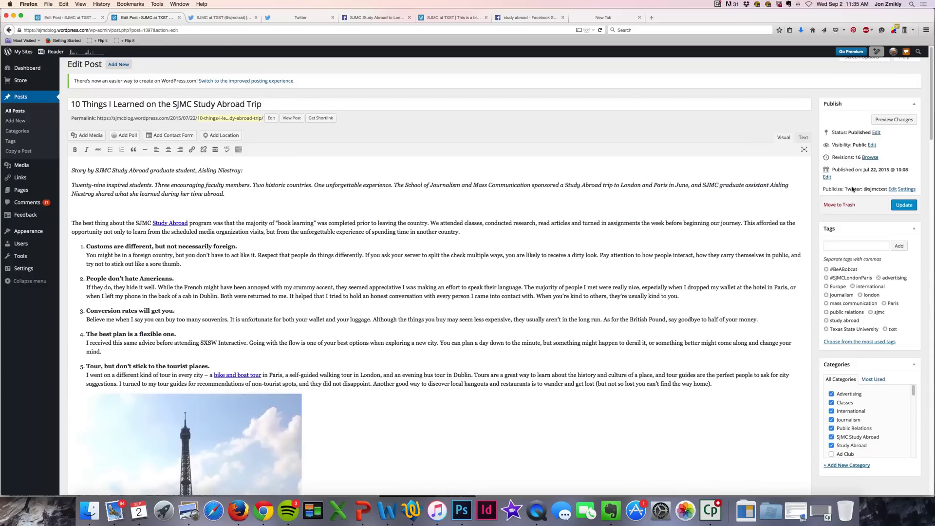
- Open the post's Publicize options and tick Twitter as a sharing destination
{"action": "left_click", "coordinate": [888, 189]}
{"action": "left_click", "coordinate": [889, 189]}
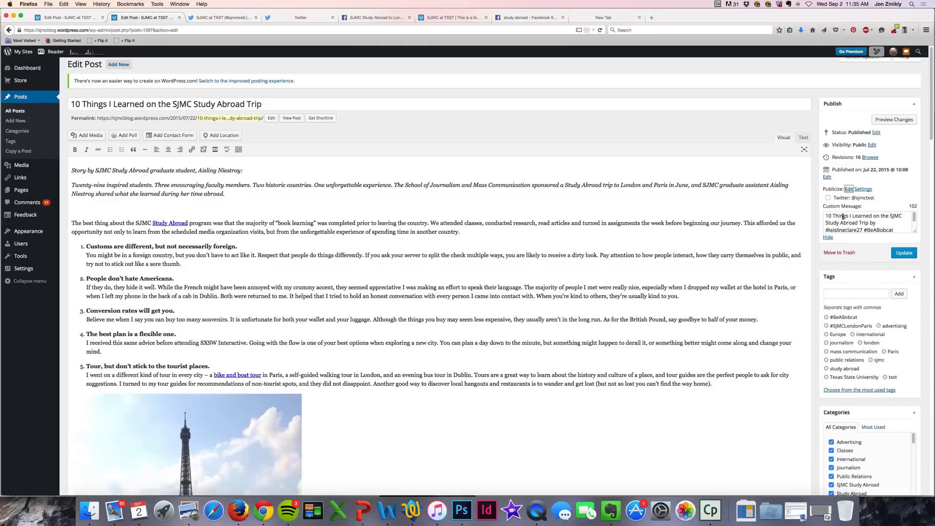
{"action": "scroll", "coordinate": [843, 216], "scroll_direction": "down", "scroll_amount": 1}
{"action": "left_click", "coordinate": [827, 198]}
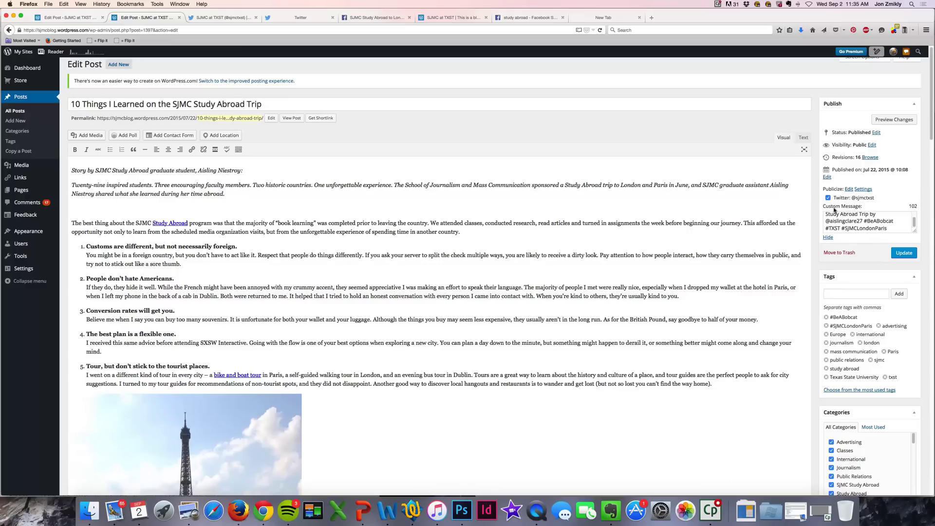
{"action": "scroll", "coordinate": [842, 210], "scroll_direction": "down", "scroll_amount": 2}
- Review the custom tweet message, selecting its post title and the author's Twitter handle
{"action": "left_click", "coordinate": [841, 200]}
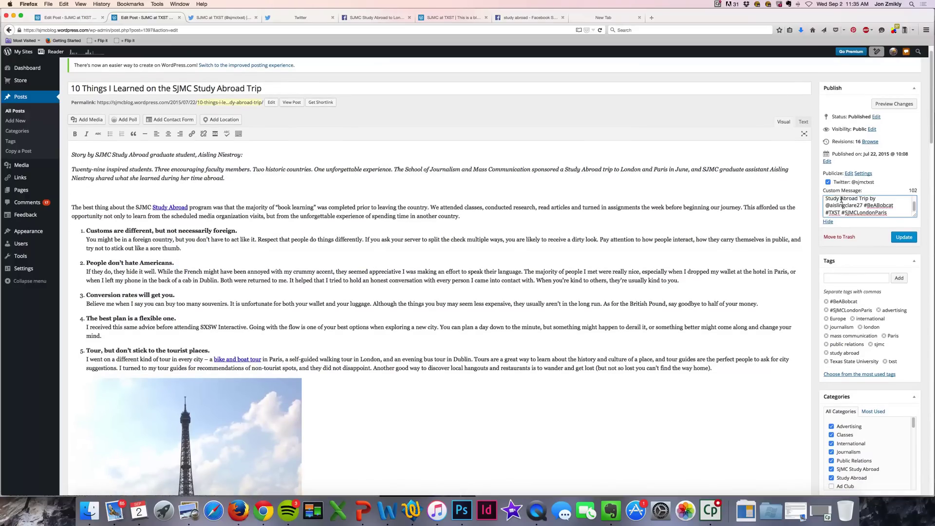
{"action": "scroll", "coordinate": [841, 200], "scroll_direction": "up", "scroll_amount": 1}
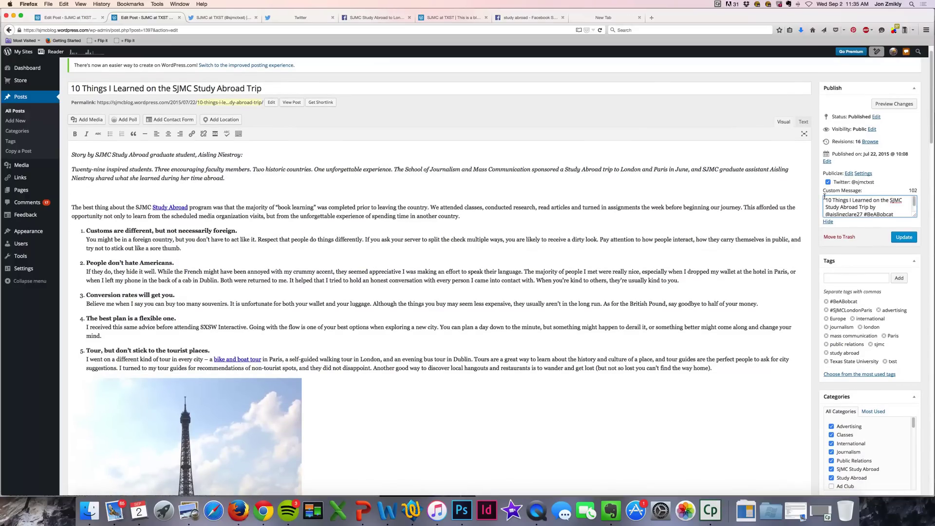
{"action": "left_click_drag", "start_coordinate": [827, 197], "coordinate": [866, 206]}
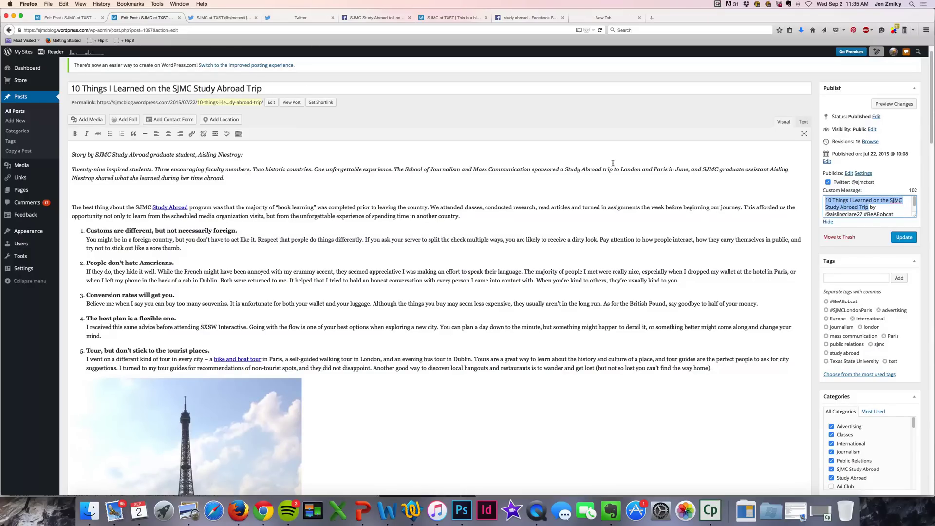
{"action": "left_click", "coordinate": [859, 212]}
{"action": "scroll", "coordinate": [857, 207], "scroll_direction": "down", "scroll_amount": 1}
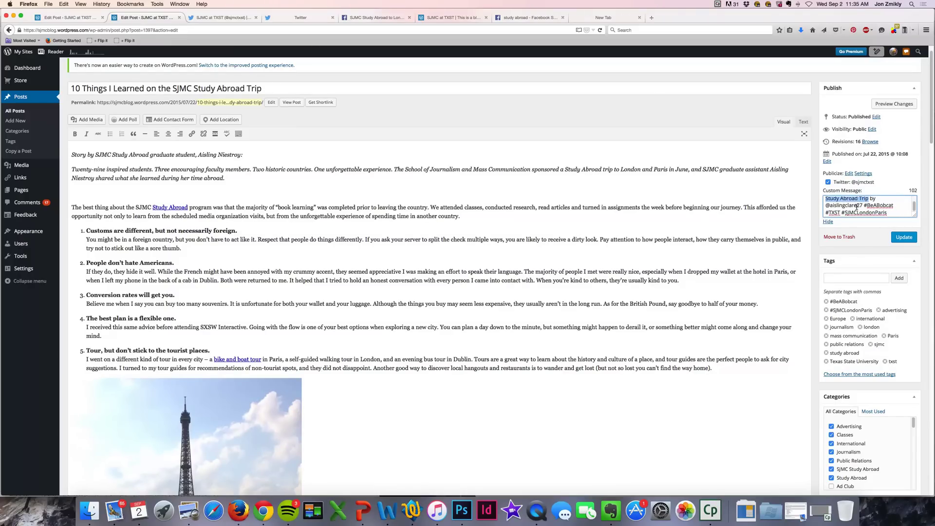
{"action": "left_click_drag", "start_coordinate": [825, 202], "coordinate": [860, 201]}
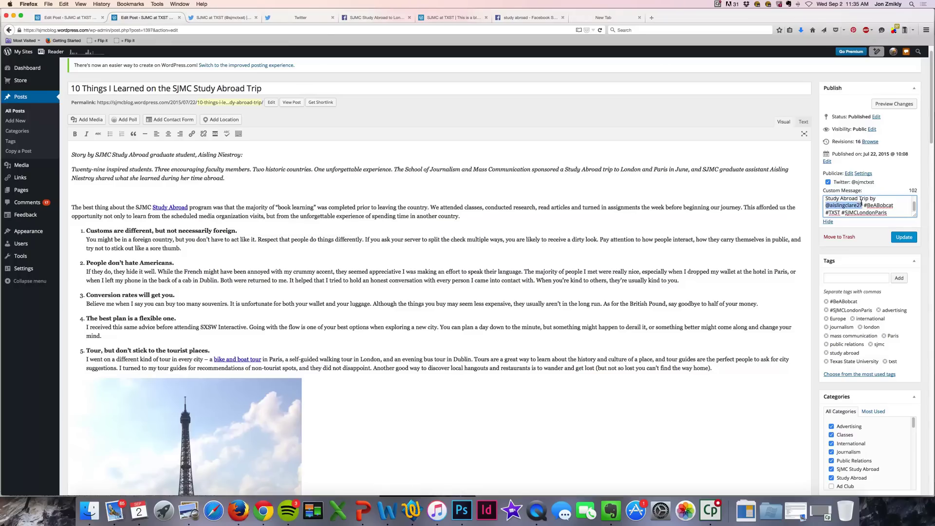
{"action": "scroll", "coordinate": [861, 202], "scroll_direction": "up", "scroll_amount": 1}
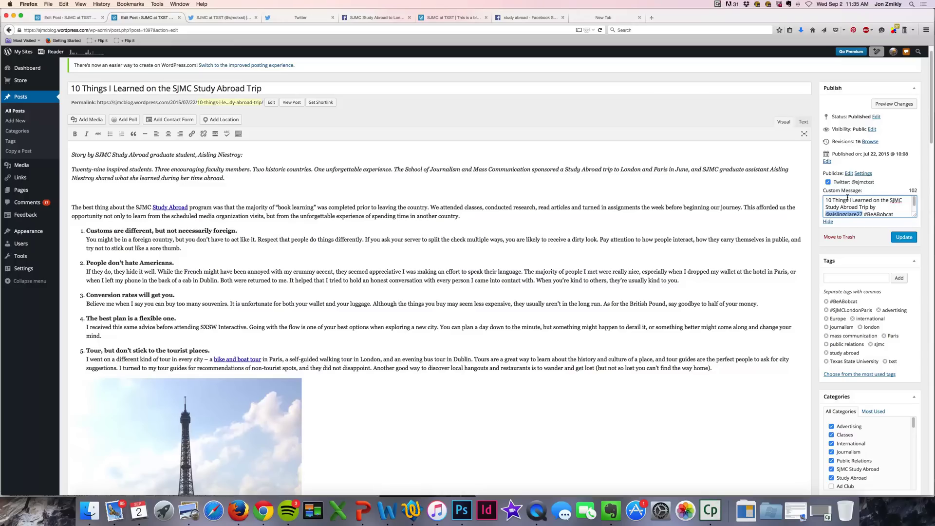
{"action": "left_click", "coordinate": [848, 199]}
{"action": "scroll", "coordinate": [846, 198], "scroll_direction": "down", "scroll_amount": 1}
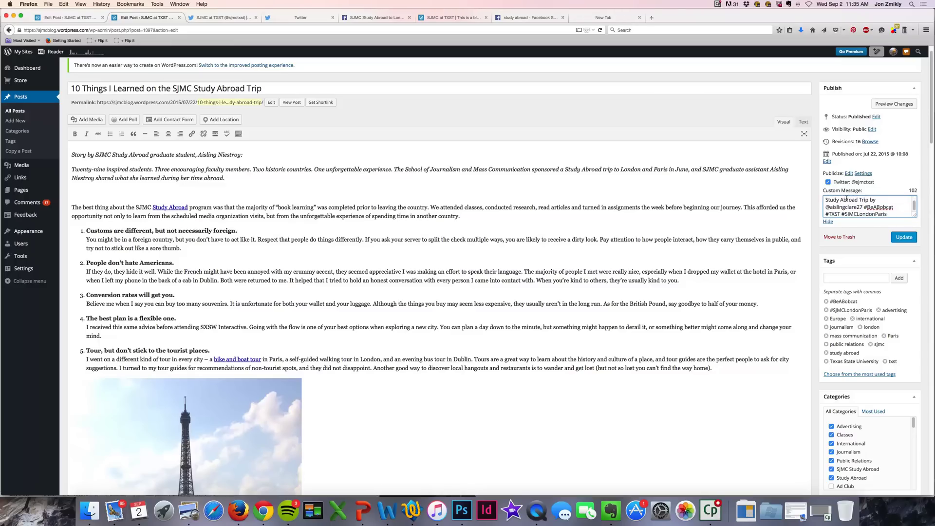
{"action": "left_click_drag", "start_coordinate": [825, 207], "coordinate": [863, 203]}
- Check the custom message's author handle and #TXST hashtag, then go to the SJMC at TXST Twitter profile
{"action": "left_click", "coordinate": [862, 203]}
{"action": "left_click_drag", "start_coordinate": [826, 207], "coordinate": [890, 205]}
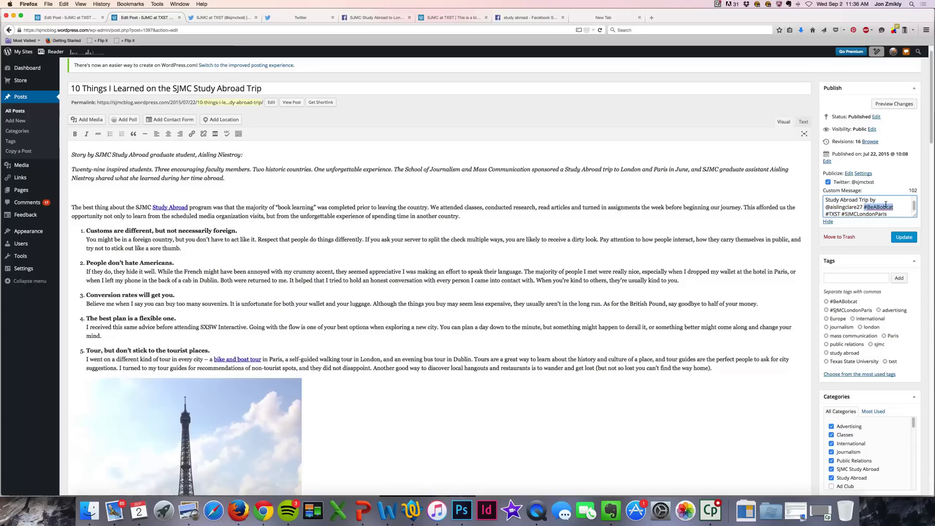
{"action": "scroll", "coordinate": [886, 205], "scroll_direction": "down", "scroll_amount": 1}
{"action": "double_click", "coordinate": [833, 210]}
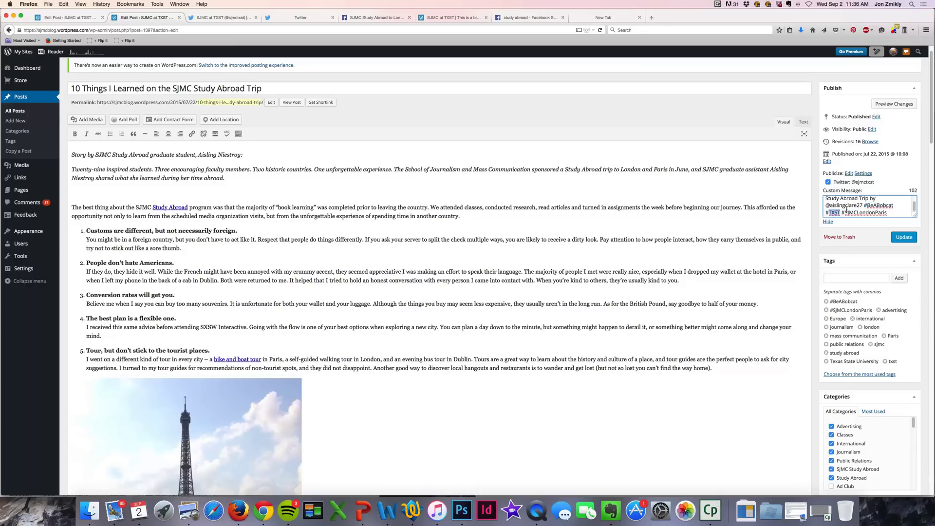
{"action": "scroll", "coordinate": [846, 209], "scroll_direction": "down", "scroll_amount": 1}
{"action": "left_click", "coordinate": [847, 198]}
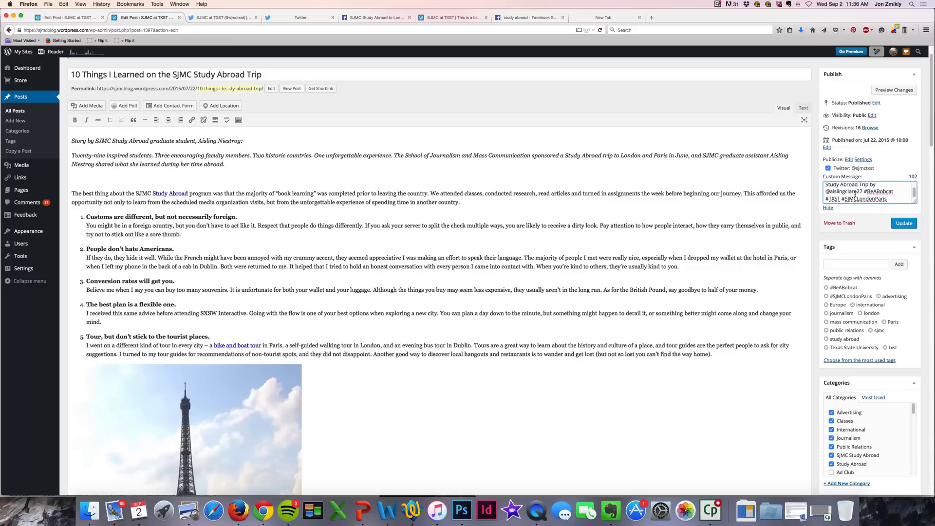
{"action": "scroll", "coordinate": [869, 191], "scroll_direction": "up", "scroll_amount": 1}
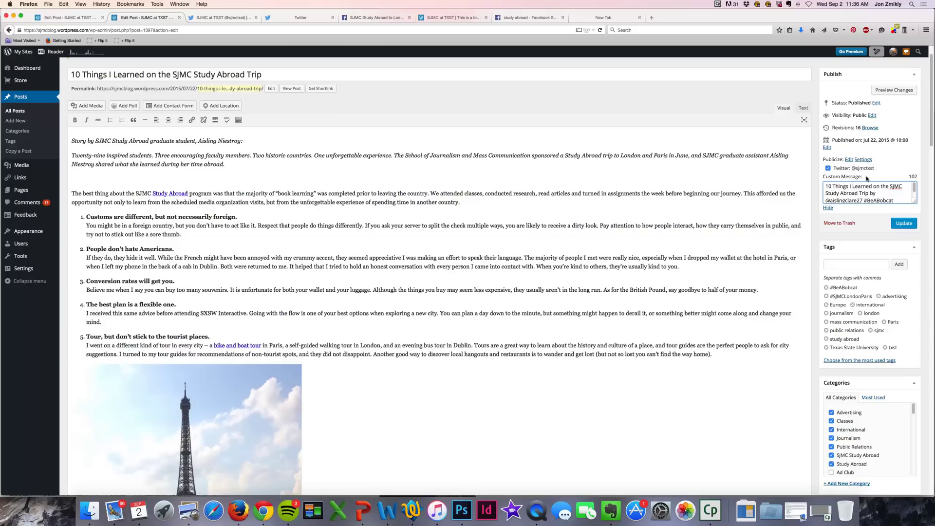
{"action": "left_click", "coordinate": [848, 175]}
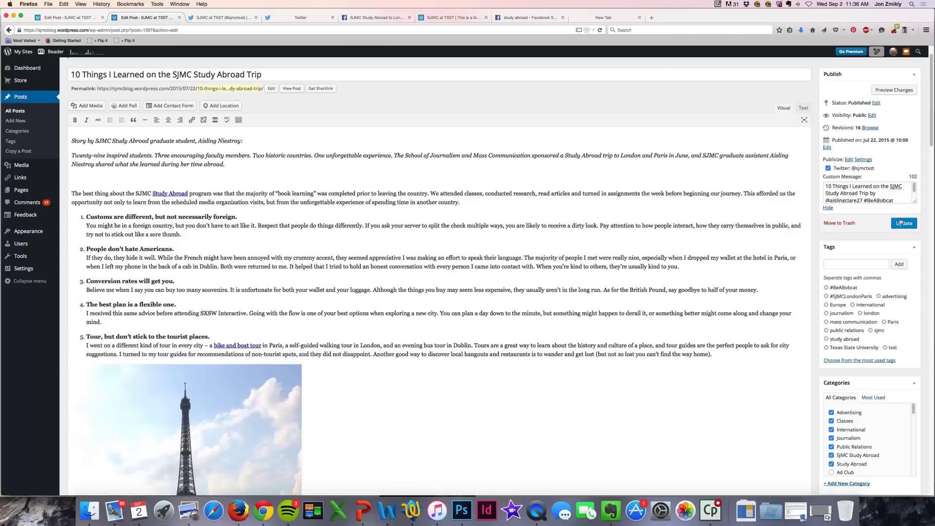
{"action": "left_click", "coordinate": [843, 192]}
{"action": "left_click", "coordinate": [212, 17]}
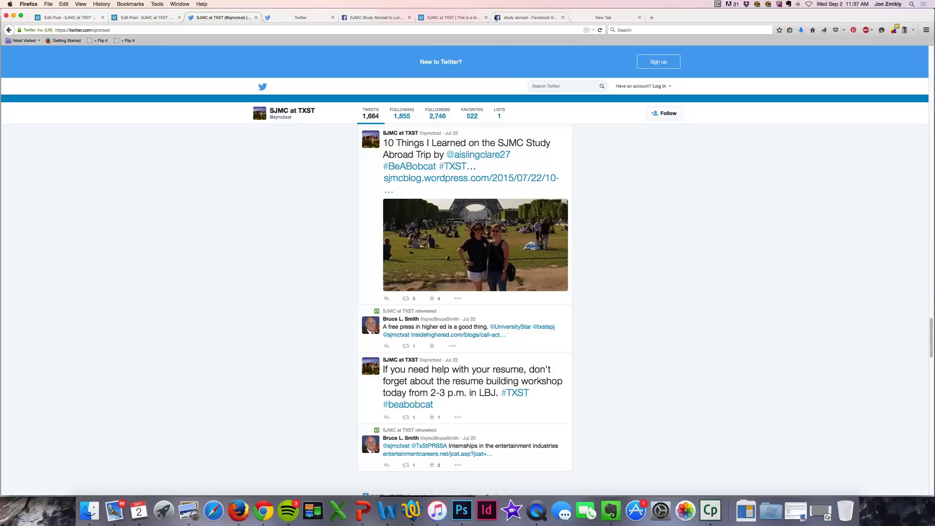
- Return from the Publicize tweet on the Twitter profile to the blog's front page
{"action": "left_click", "coordinate": [438, 19]}
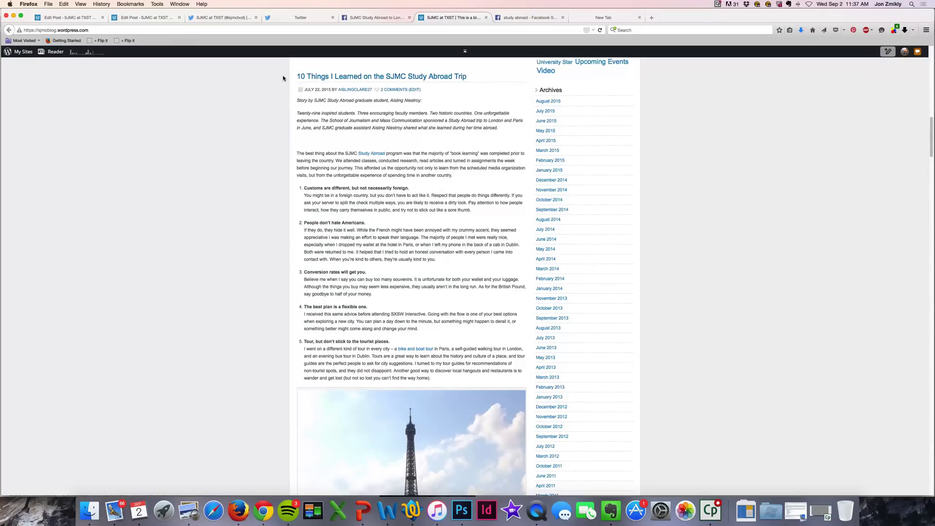
- Open the '10 Things I Learned on the SJMC Study Abroad Trip' post on its own page
{"action": "scroll", "coordinate": [266, 86], "scroll_direction": "up", "scroll_amount": 10}
{"action": "scroll", "coordinate": [268, 85], "scroll_direction": "down", "scroll_amount": 15}
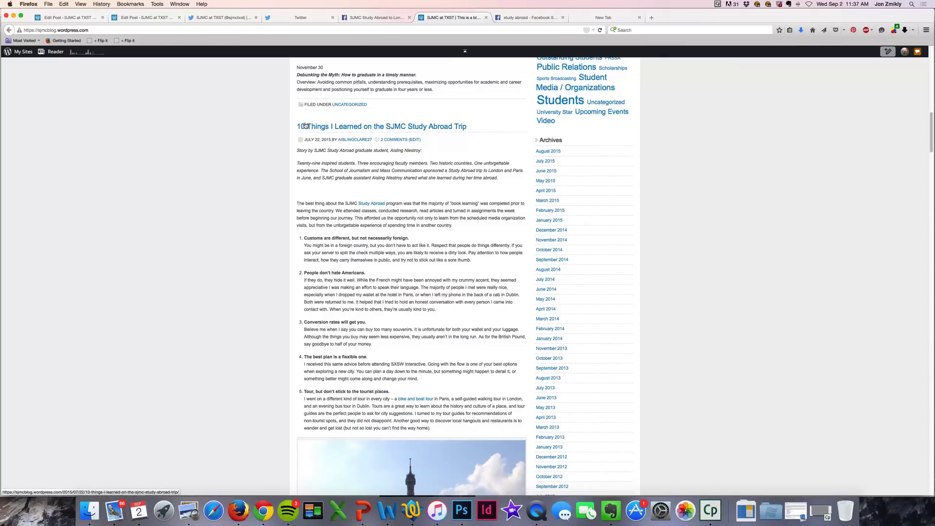
{"action": "left_click", "coordinate": [305, 126]}
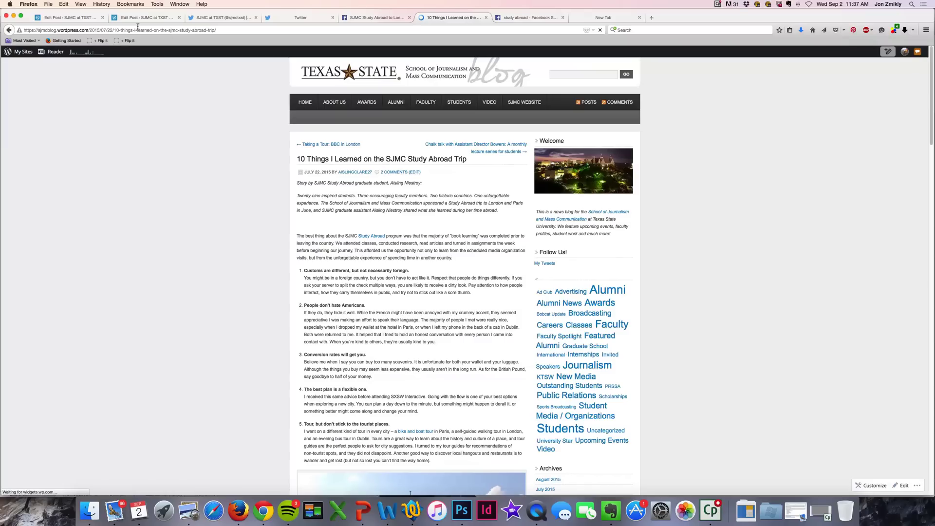
- Select the post's full web address in the address bar for copying
{"action": "left_click", "coordinate": [27, 29]}
{"action": "left_click", "coordinate": [27, 26]}
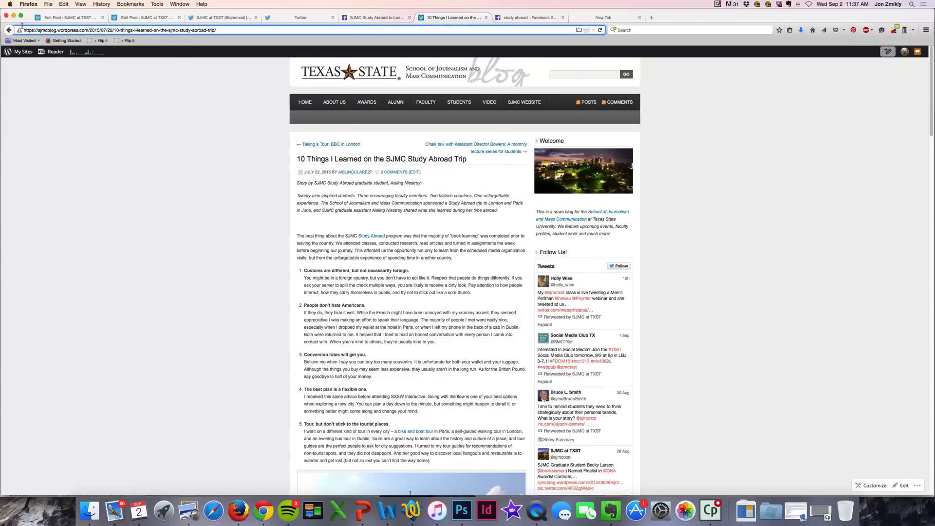
{"action": "left_click", "coordinate": [64, 30]}
{"action": "triple_click", "coordinate": [181, 29]}
{"action": "key", "text": "super+c"}
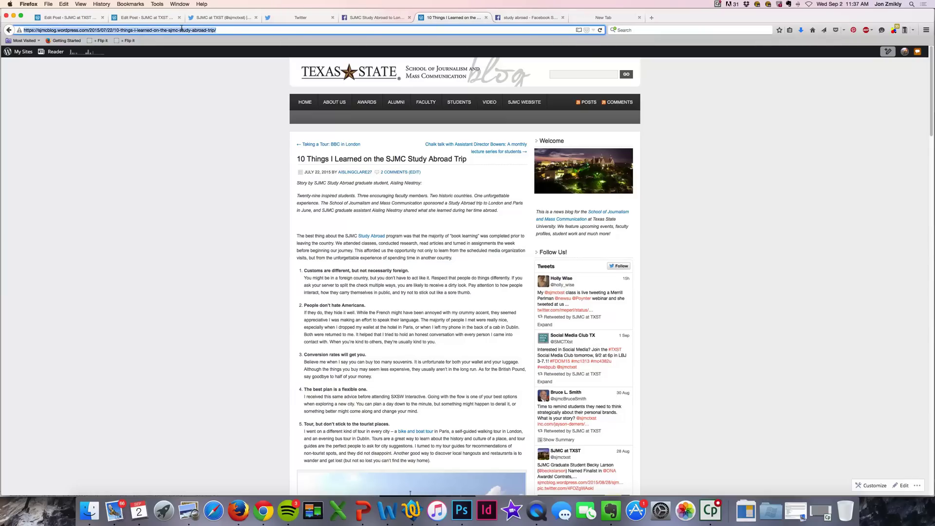
- Sign in to Twitter with the account's saved credentials
{"action": "left_click", "coordinate": [298, 18]}
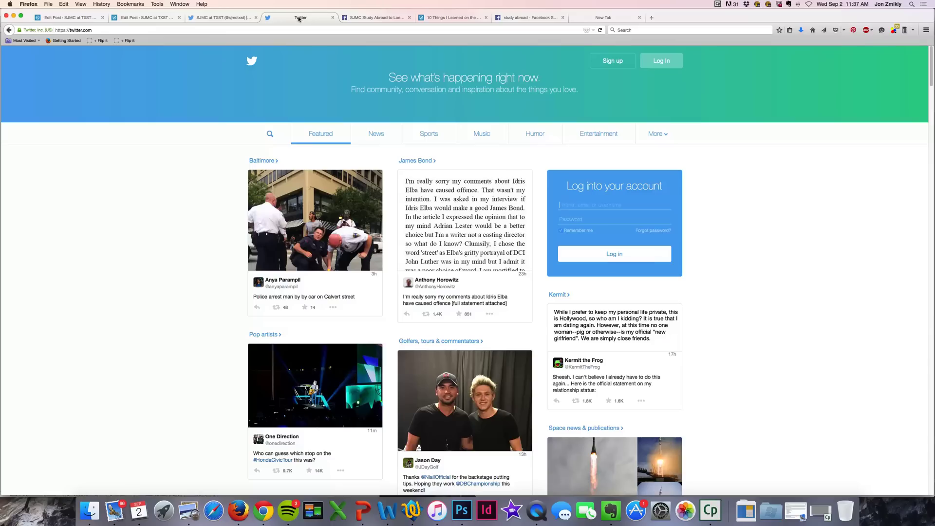
{"action": "left_click", "coordinate": [642, 63]}
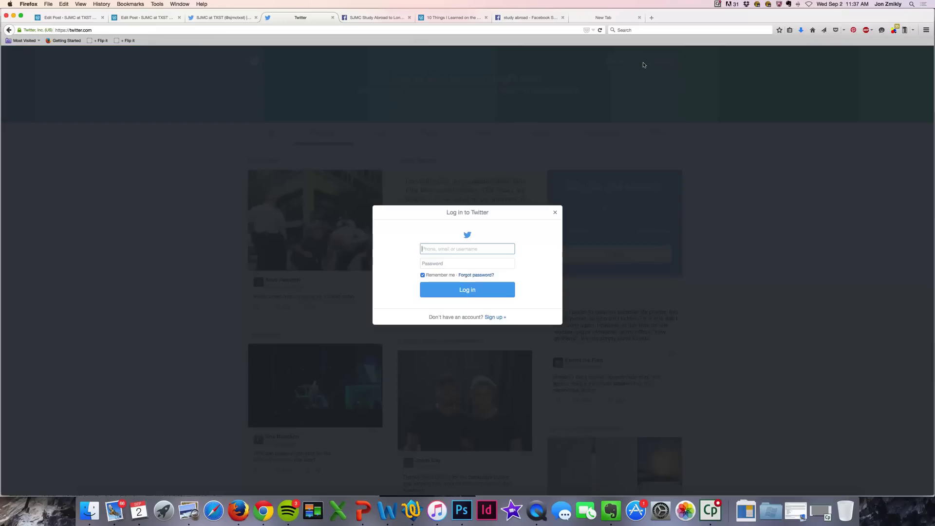
{"action": "type", "text": "sjmctxst"}
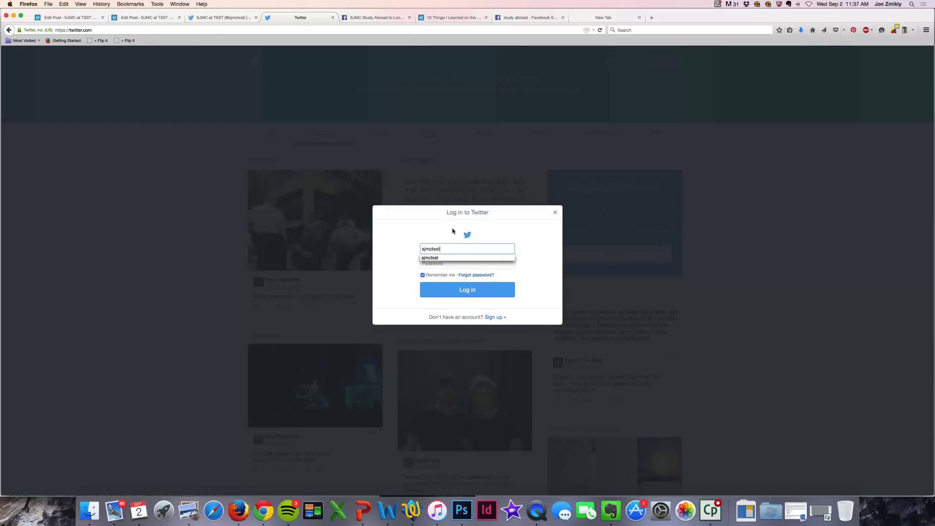
{"action": "key", "text": "Tab"}
{"action": "key", "text": "Return"}
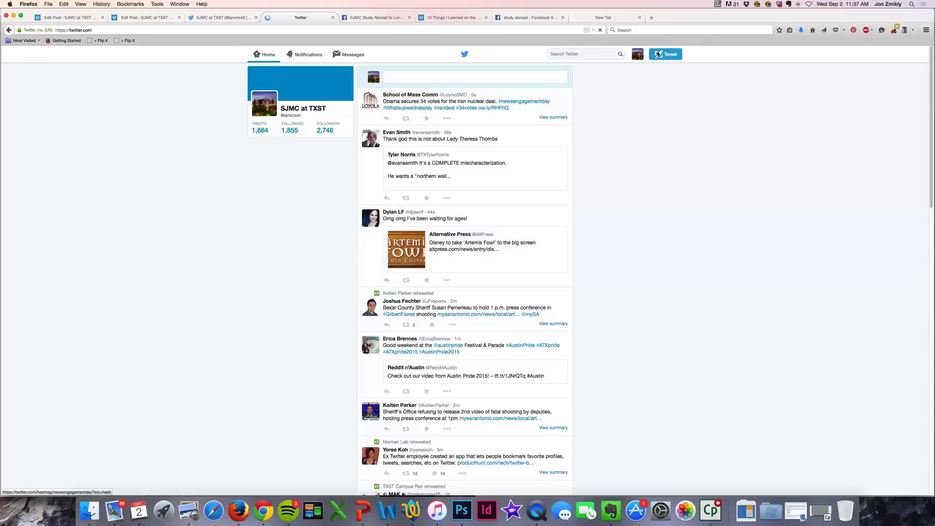
- Draft a tweet 'Check out the latest blog post' with the pasted post link and #txst #beabobcat
{"action": "left_click", "coordinate": [659, 54]}
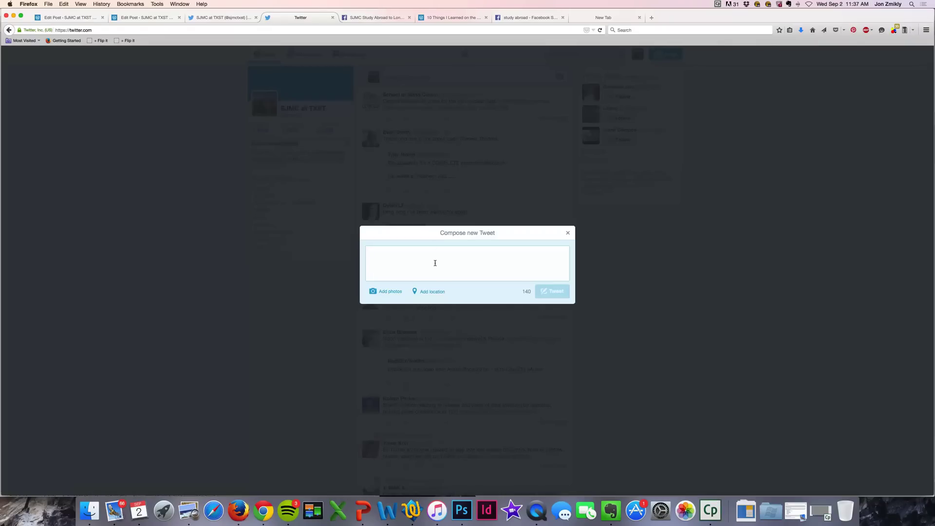
{"action": "type", "text": "Check out "}
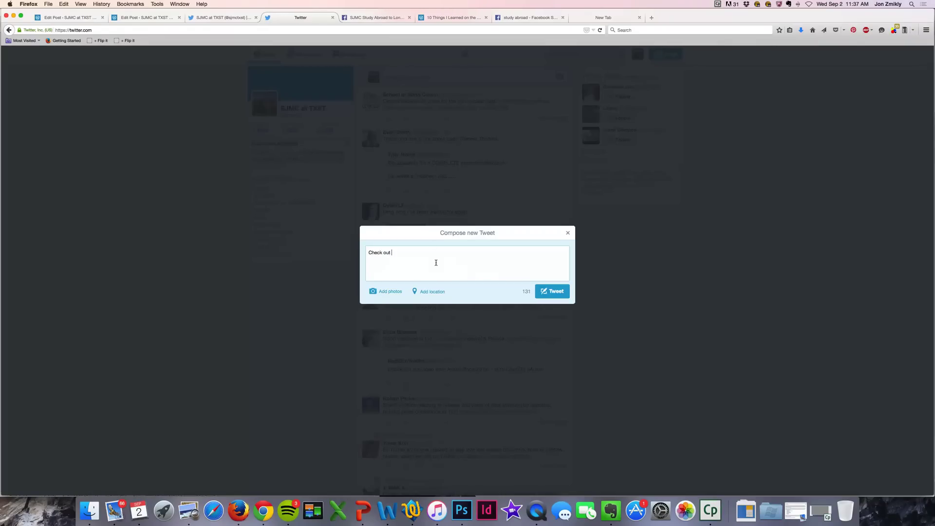
{"action": "type", "text": "the latest blog post"}
{"action": "key", "text": "super+v"}
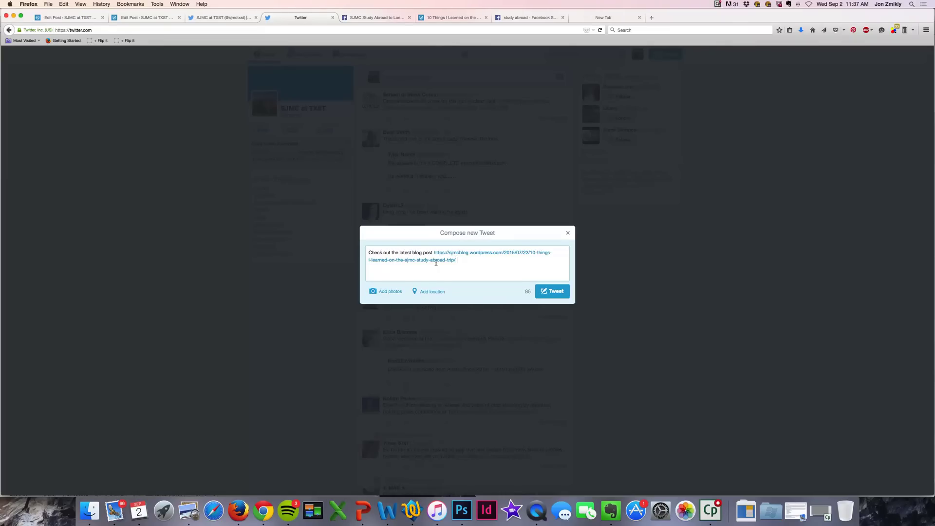
{"action": "type", "text": "#txst #beabobcat"}
{"action": "left_click_drag", "start_coordinate": [369, 251], "coordinate": [406, 250]}
{"action": "left_click", "coordinate": [408, 250]}
{"action": "left_click_drag", "start_coordinate": [434, 252], "coordinate": [455, 259]}
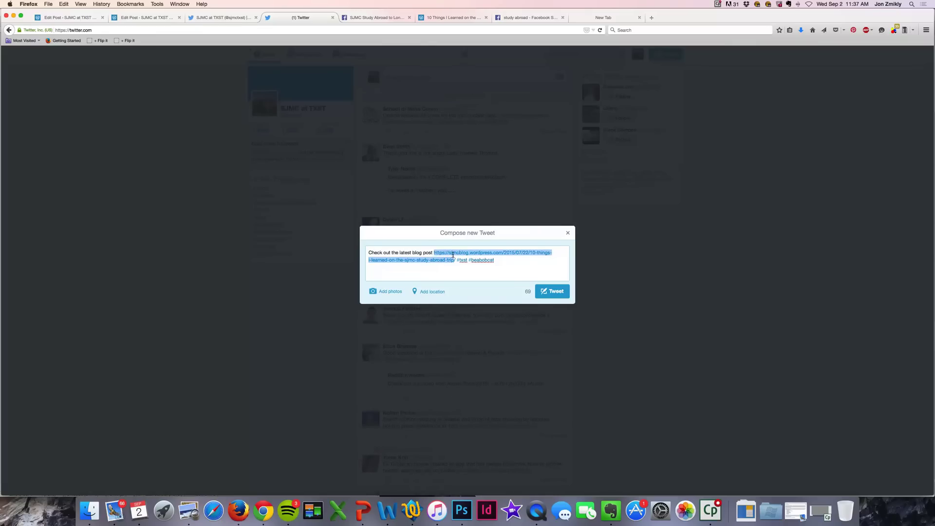
{"action": "left_click", "coordinate": [446, 249]}
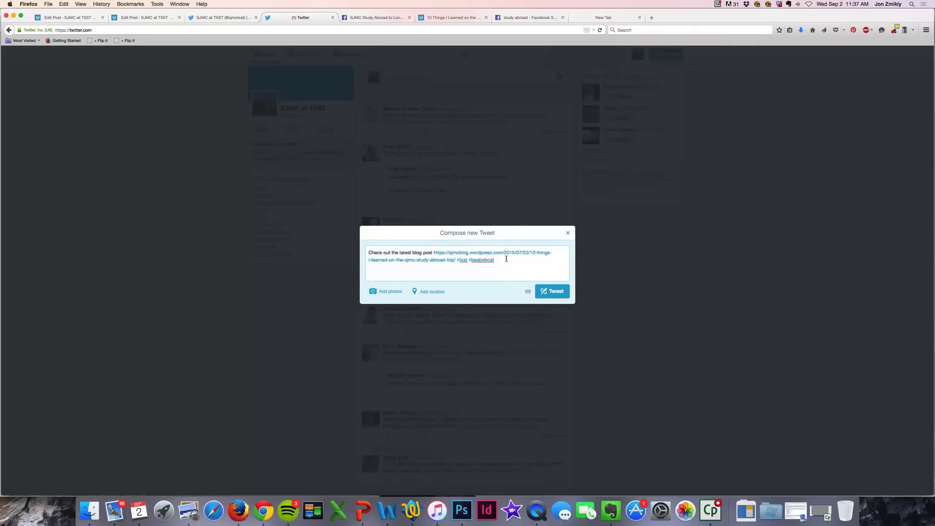